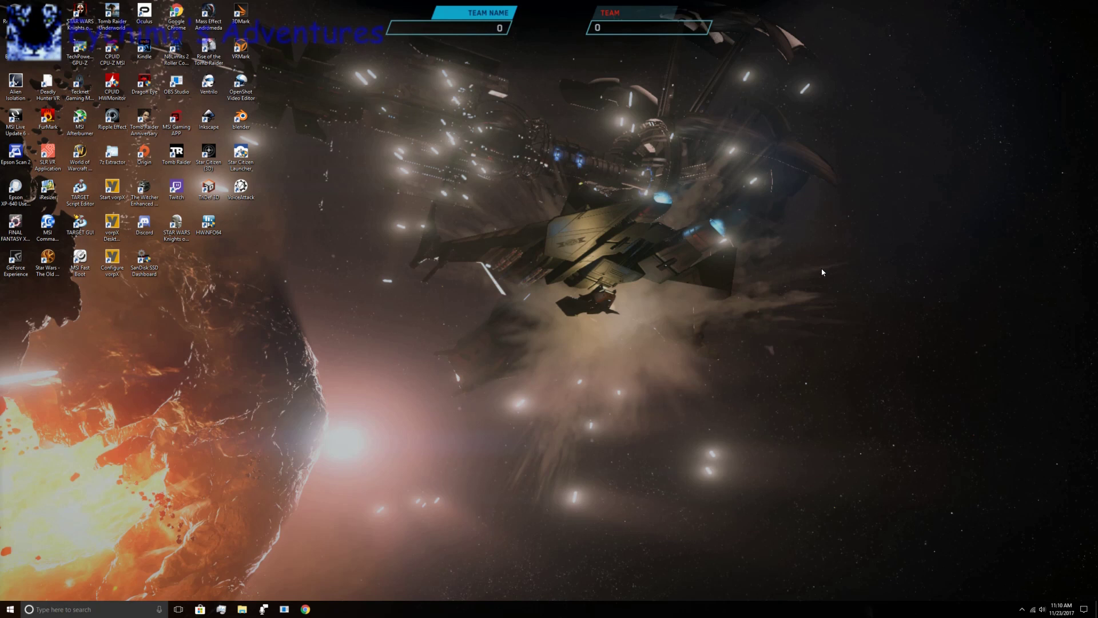
Launch NVIDIA Control Panel from the desktop right-click menu.
right_click(826, 236)
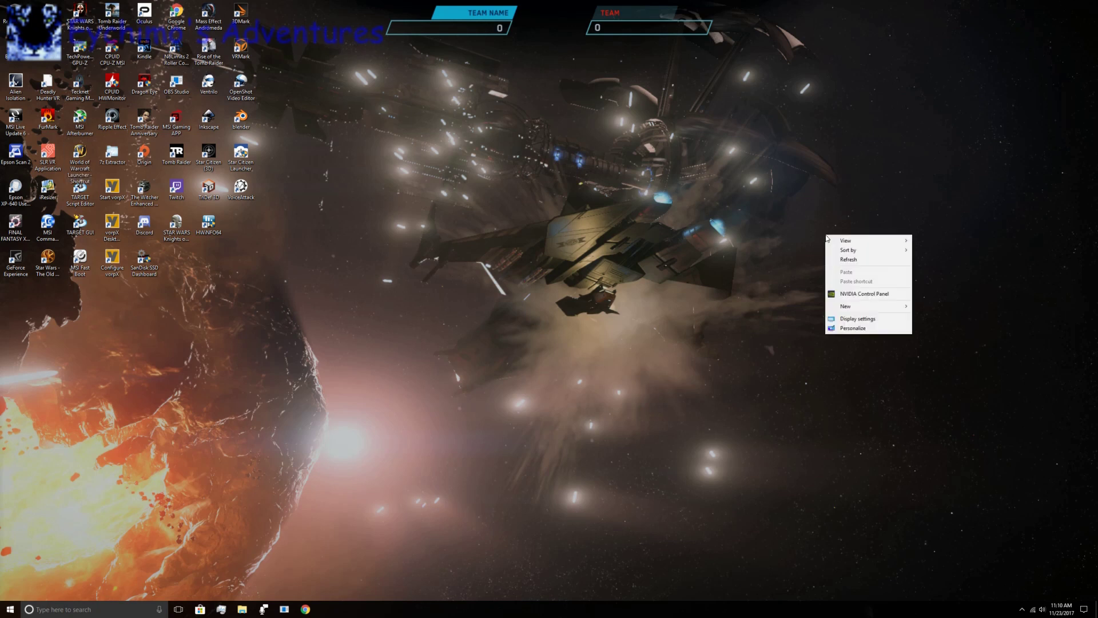
left_click(874, 295)
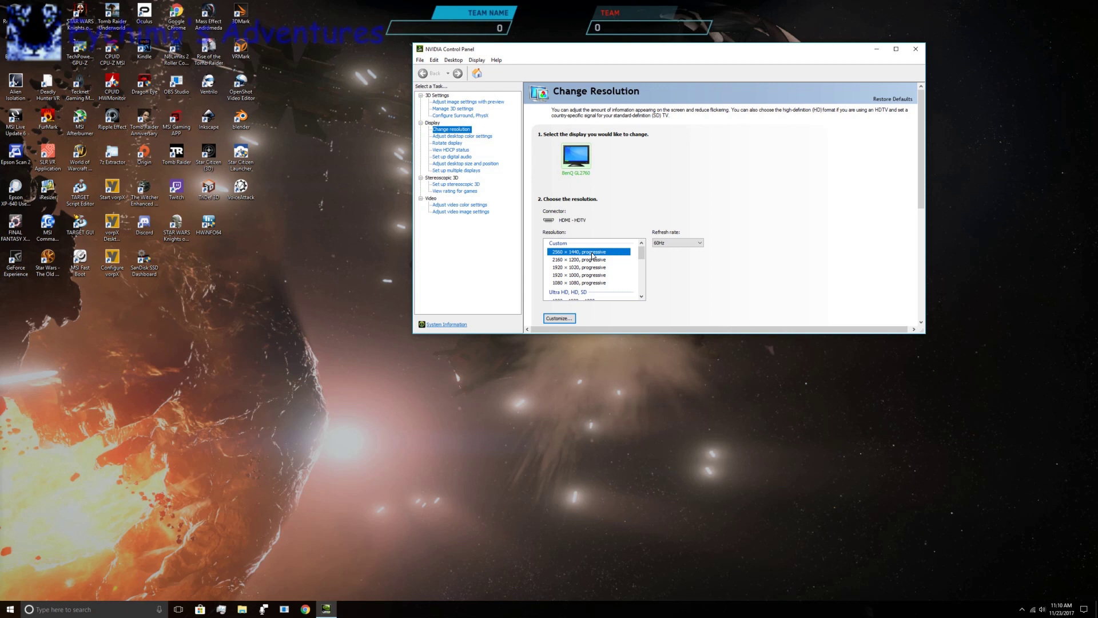
Create and test a 2560 × 1440 at 60 Hz custom resolution, dismissing the already-exists notice.
left_click(558, 320)
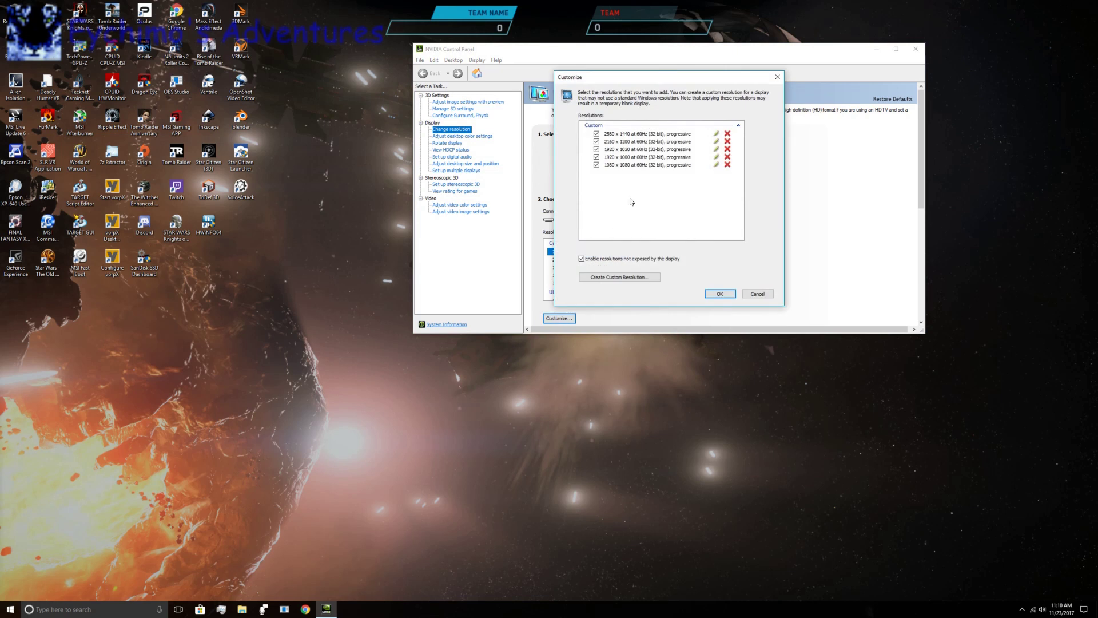
left_click(620, 277)
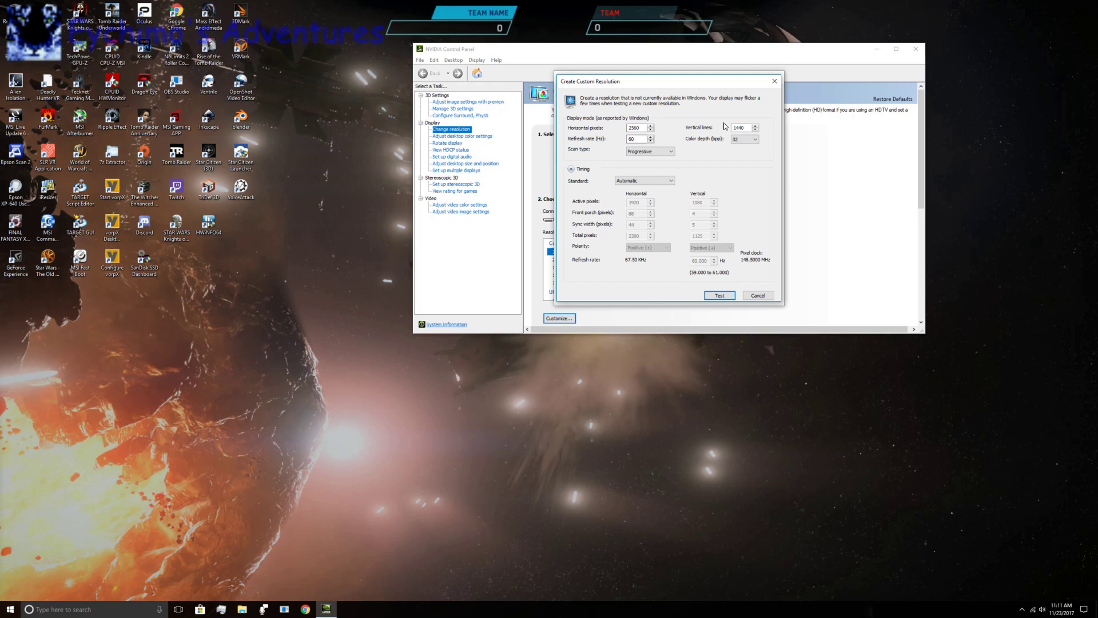
left_click(715, 297)
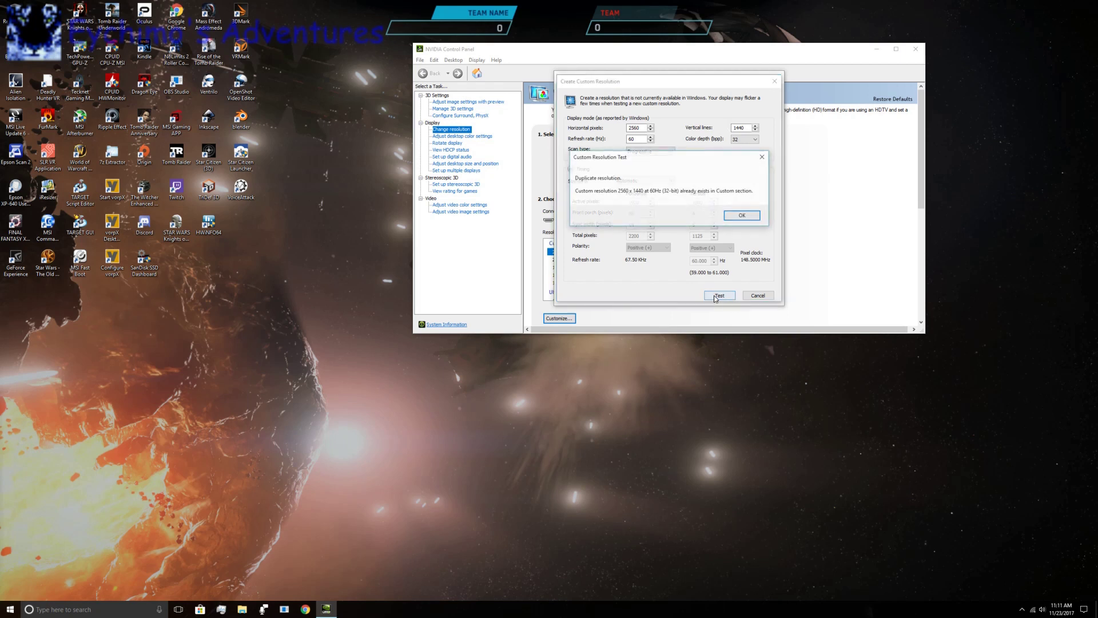
left_click(741, 216)
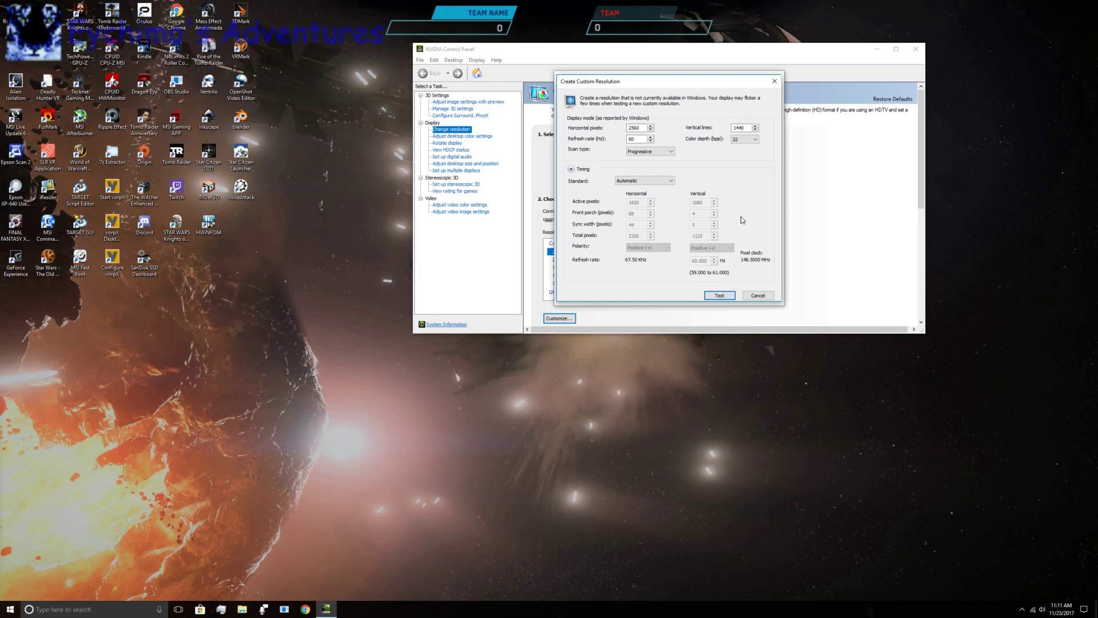
Discard the new-resolution form and try removing the current 2560 × 1440 entry, acknowledging it can't be removed.
left_click(775, 81)
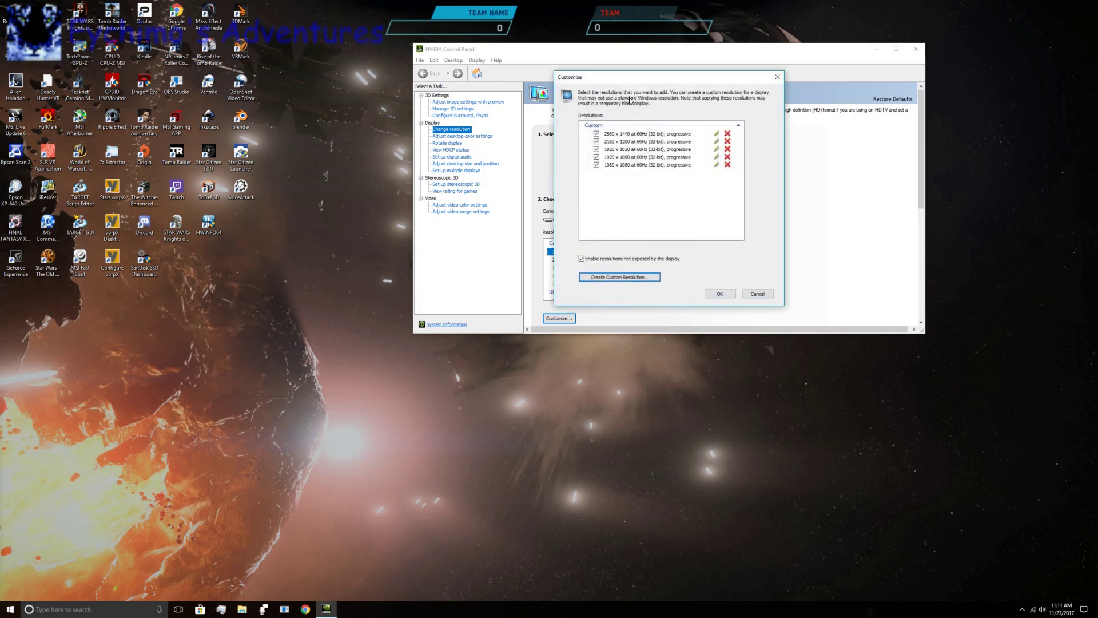
left_click(597, 135)
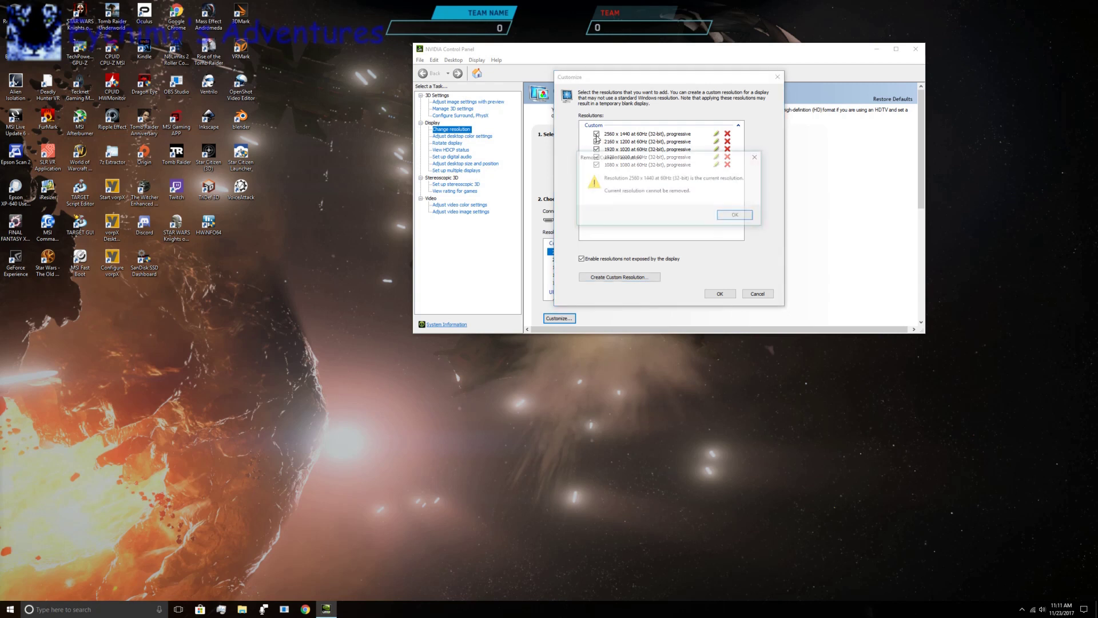
left_click(736, 216)
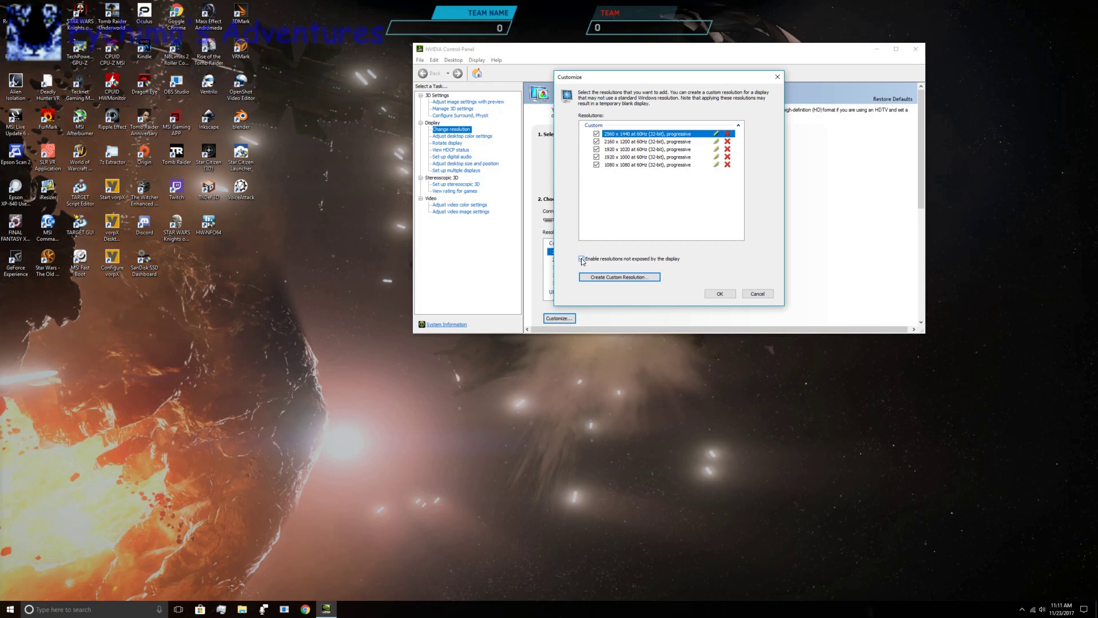
Close Customize, then apply 2560 × 1440 at 60 Hz as the display resolution and keep it.
left_click(720, 294)
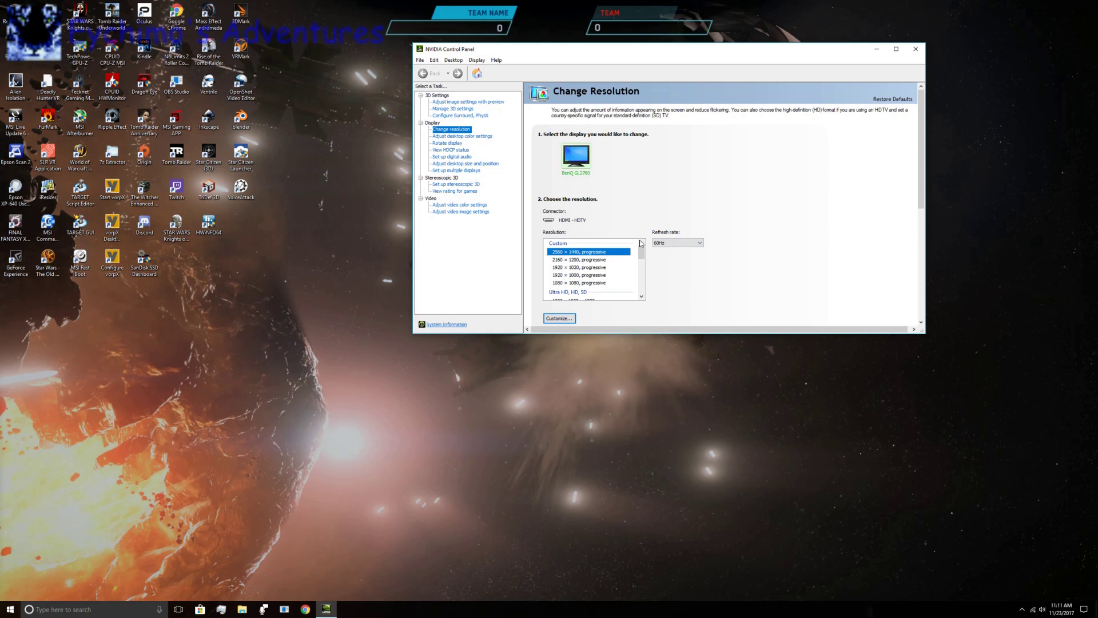
left_click(591, 254)
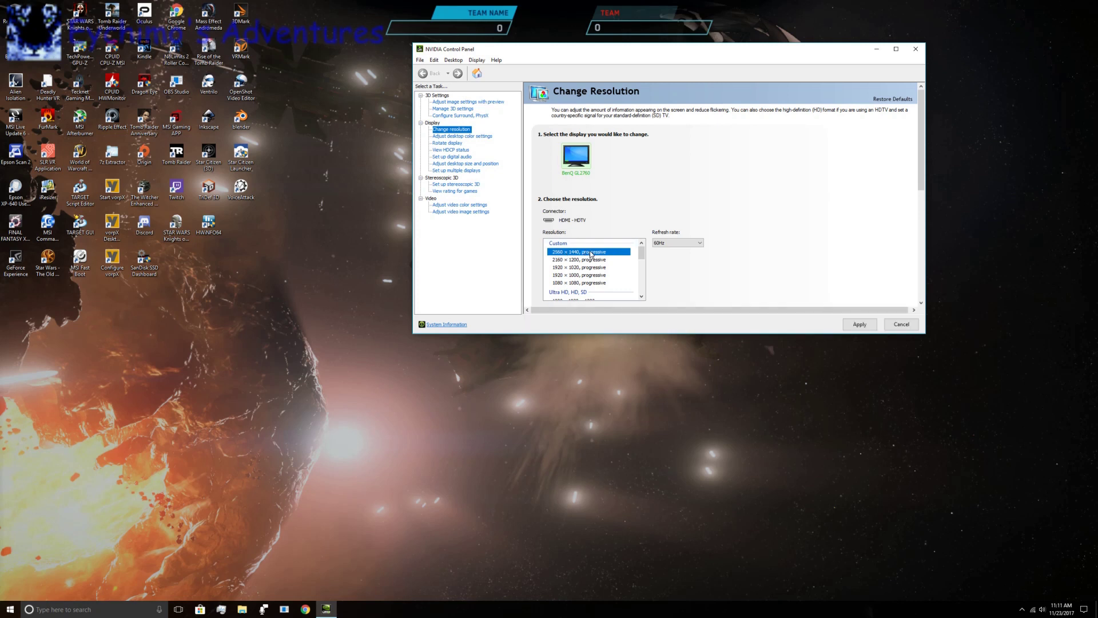
left_click(853, 325)
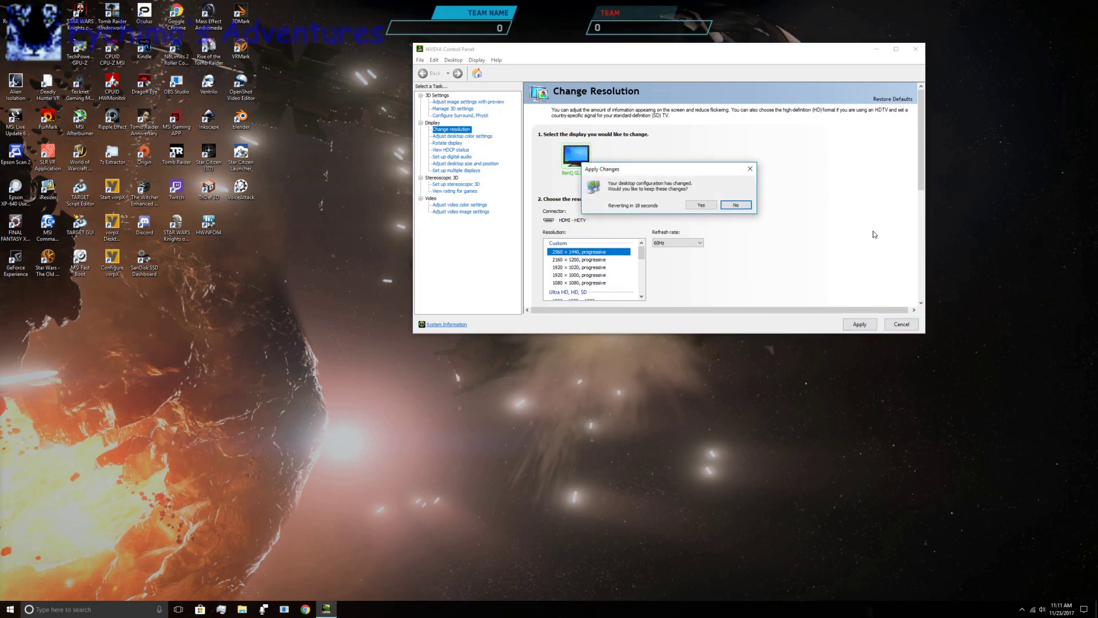
left_click(703, 206)
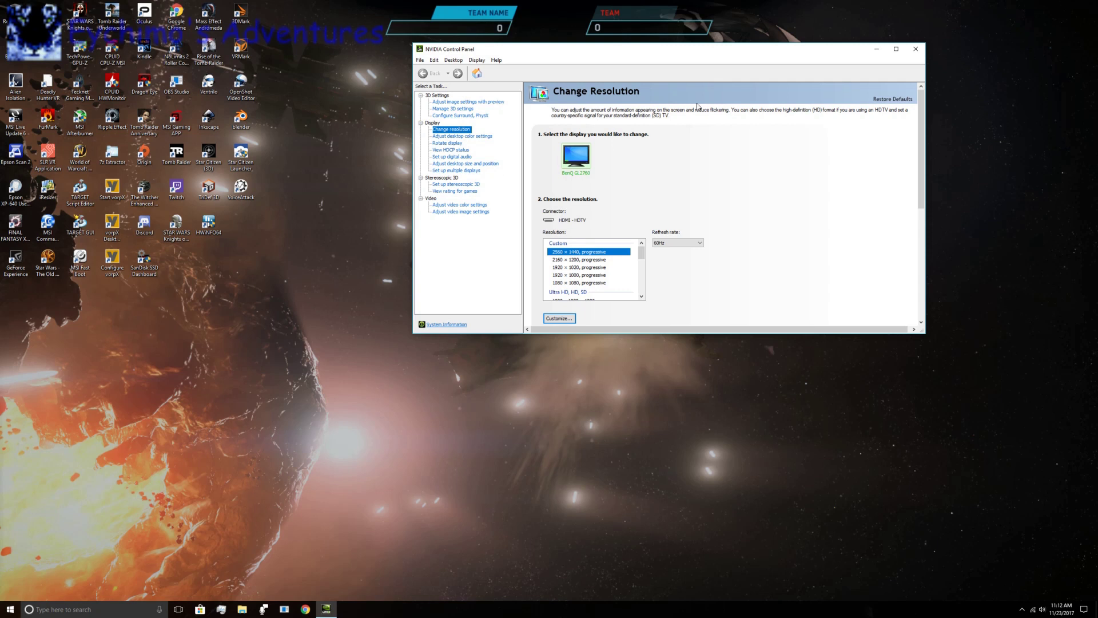
Close NVIDIA Control Panel and start the World of Warcraft Launcher from its desktop shortcut.
left_click(917, 51)
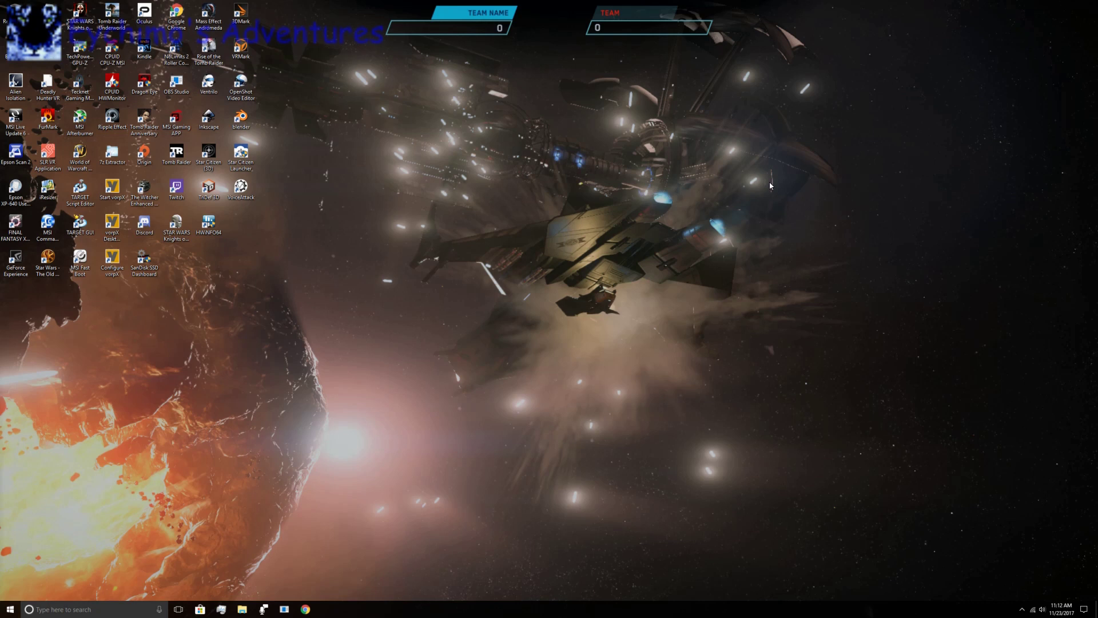
left_click(80, 153)
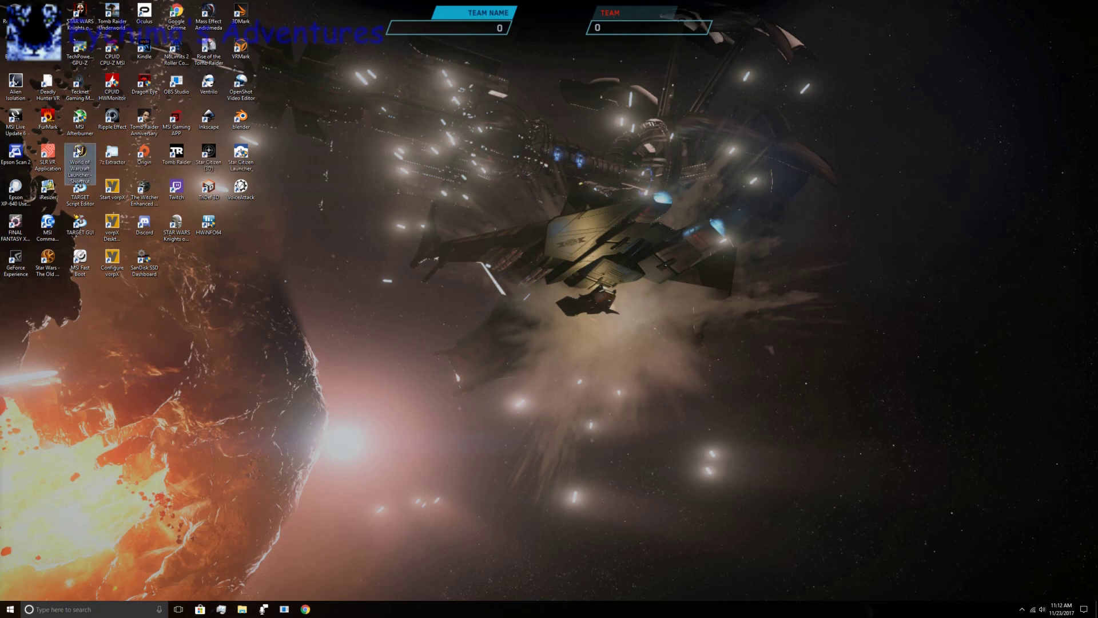
double_click(77, 150)
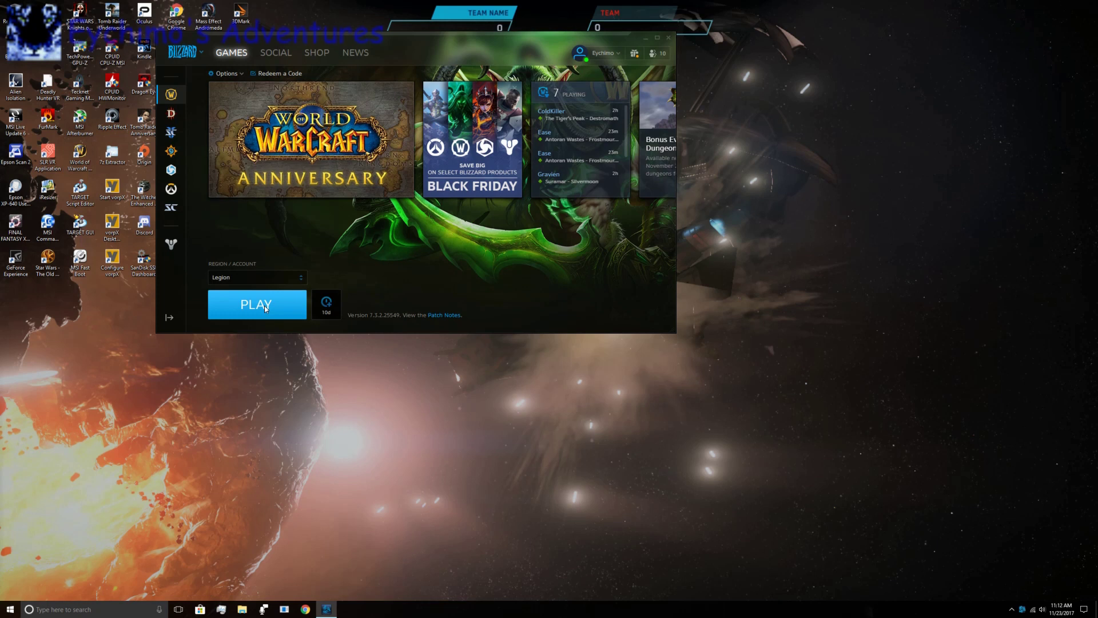
Play World of Warcraft from Battle.net and enter the world with the level 110 Hunter.
left_click(265, 307)
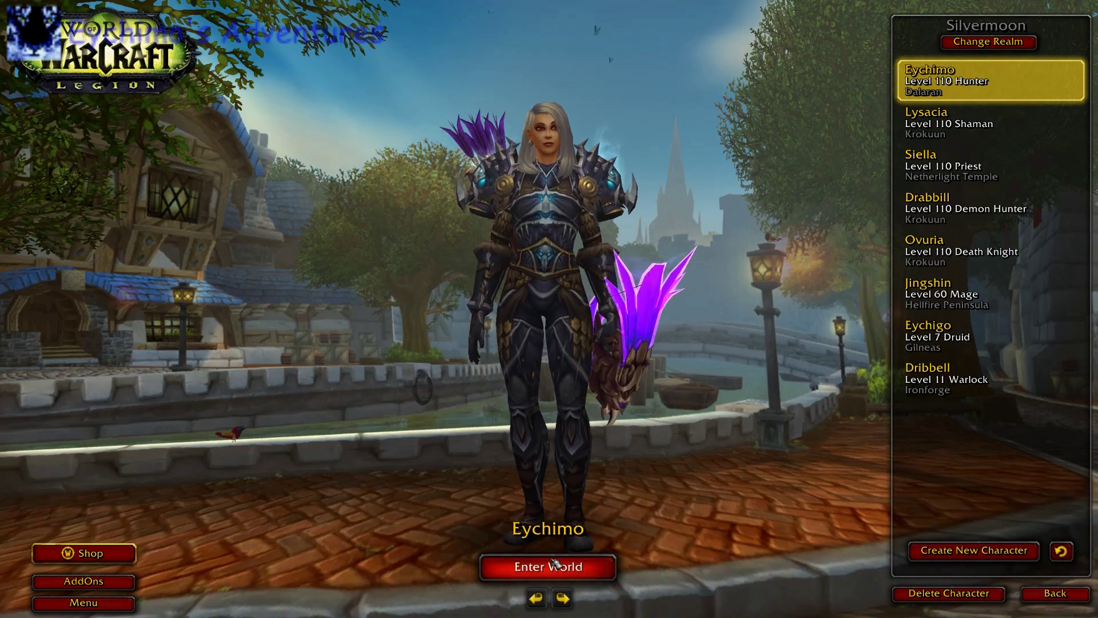
left_click(553, 557)
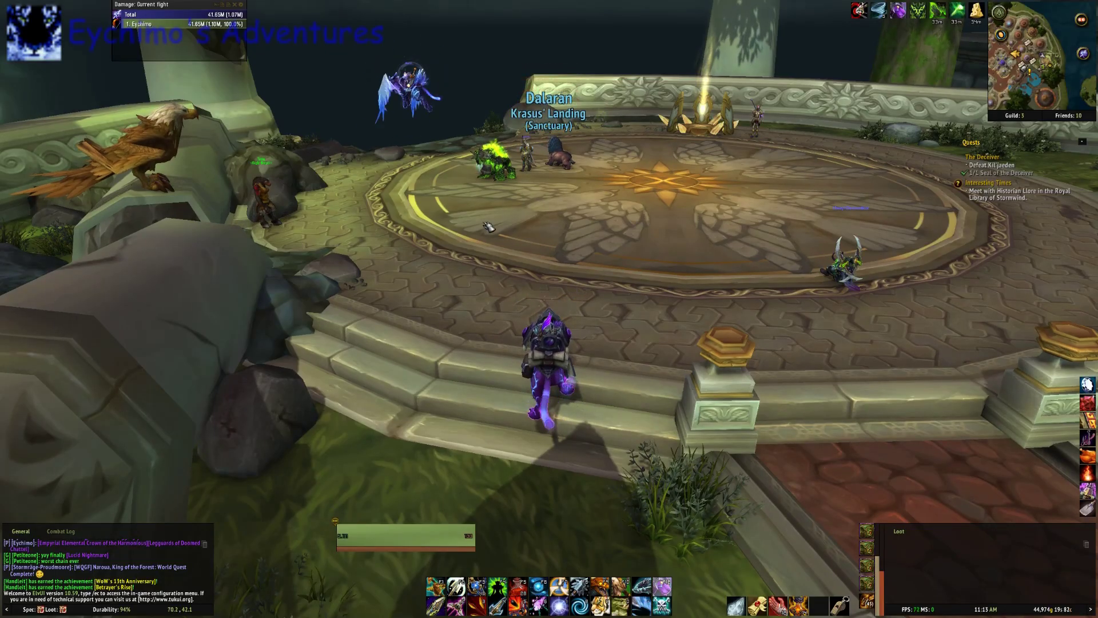
Run the Hunter across the Krasus' Landing platform, then bring up the System graphics settings.
key("w")
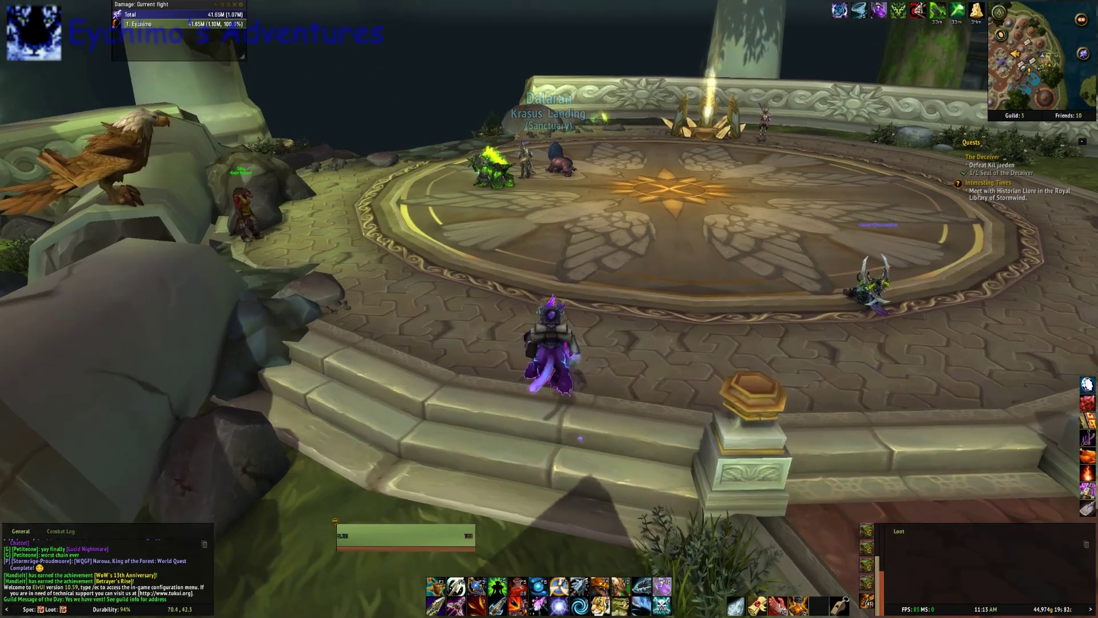
left_click_drag(533, 254, 658, 254)
key("w")
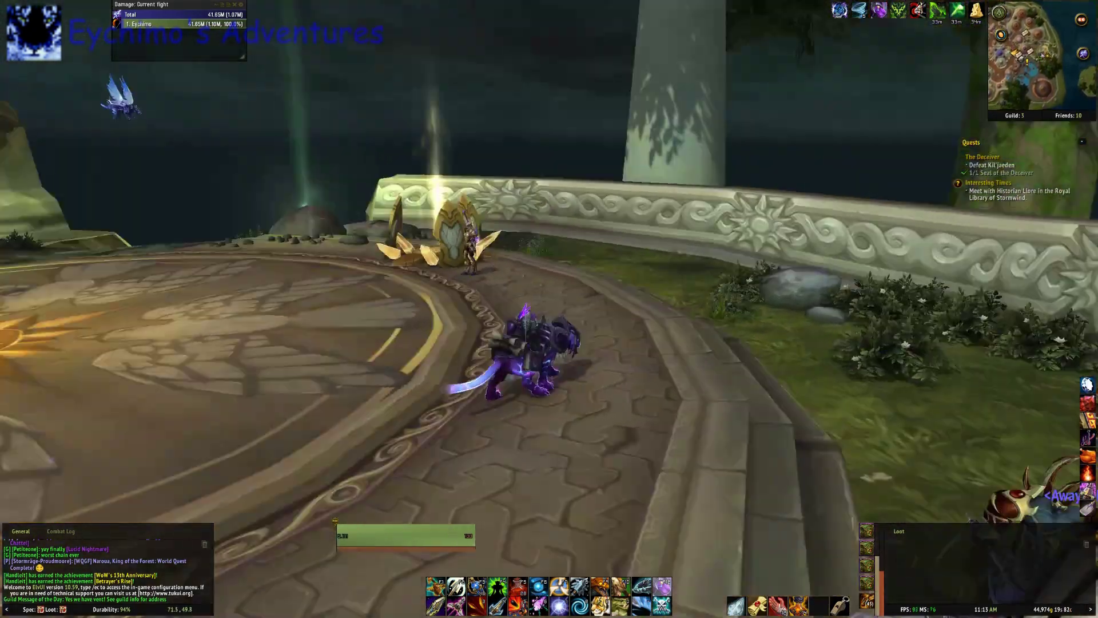
left_click_drag(573, 269, 366, 269)
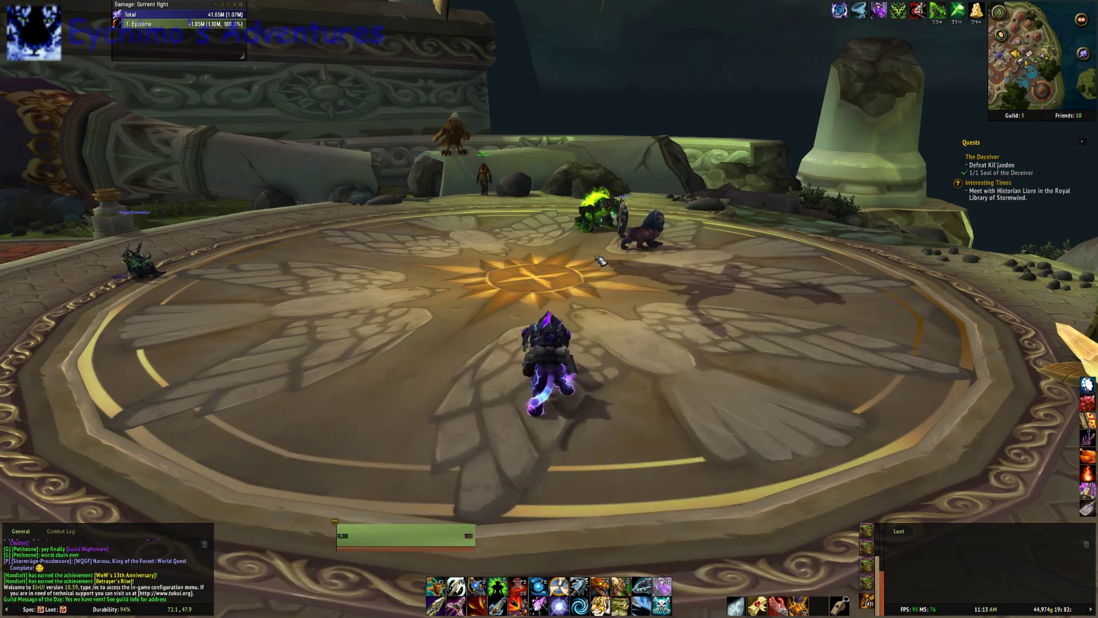
key("Escape")
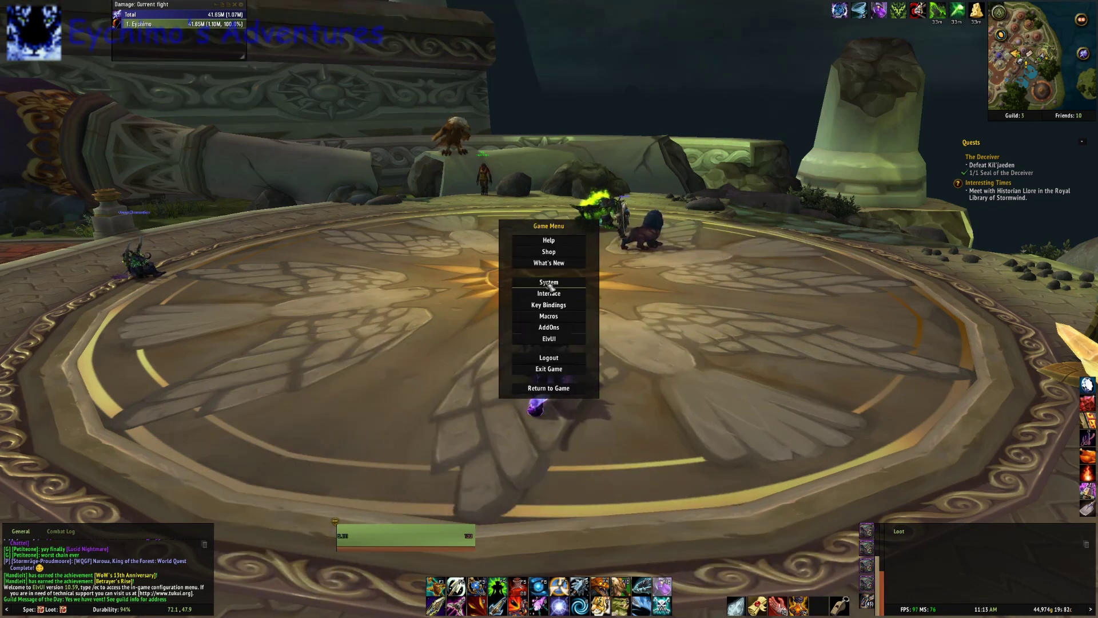
left_click(546, 283)
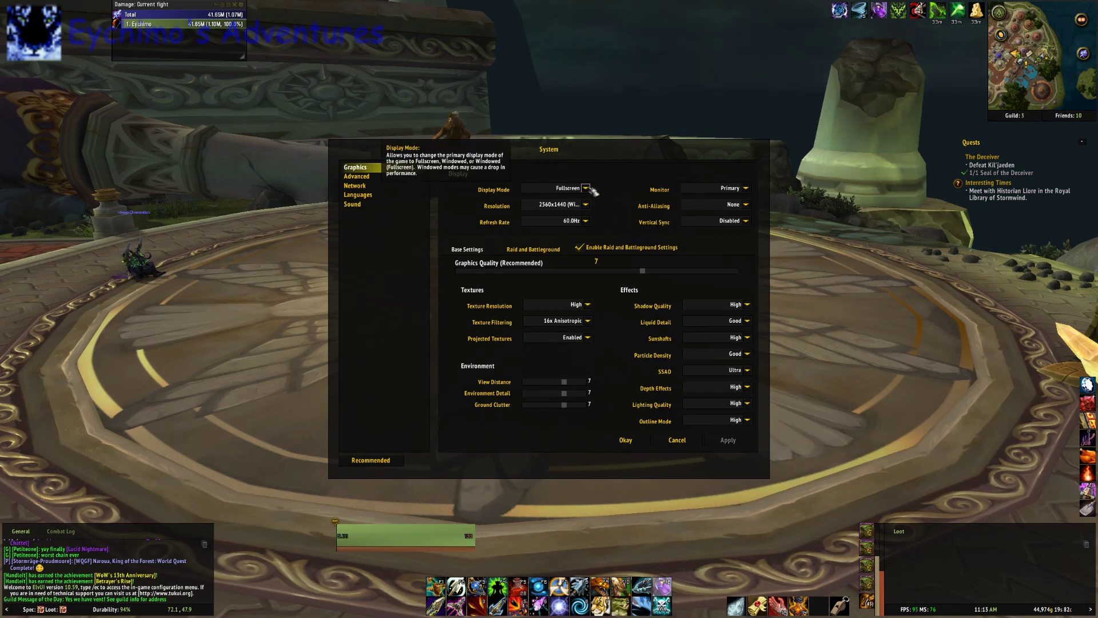
Keep Fullscreen mode at 2560x1440, save the settings and decline the interface reload.
left_click(586, 189)
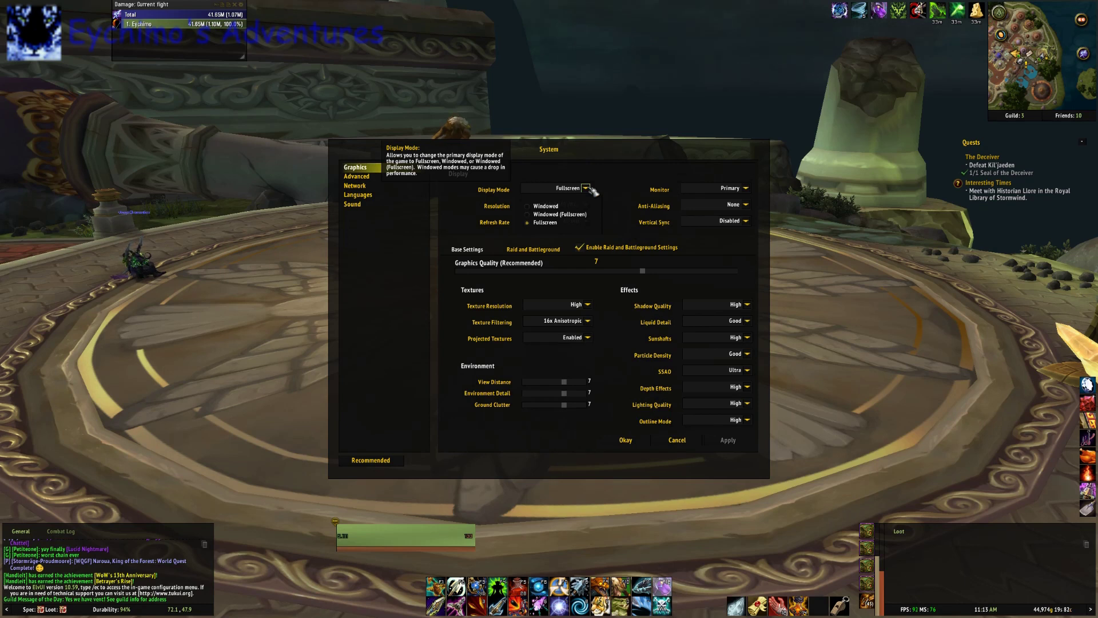
left_click(586, 189)
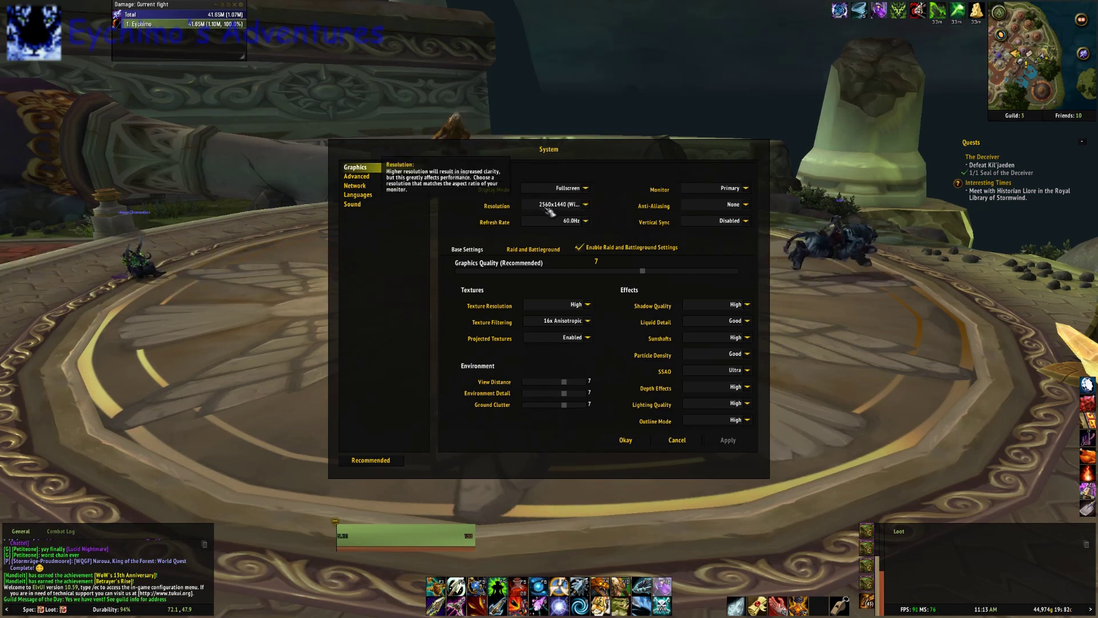
left_click(586, 205)
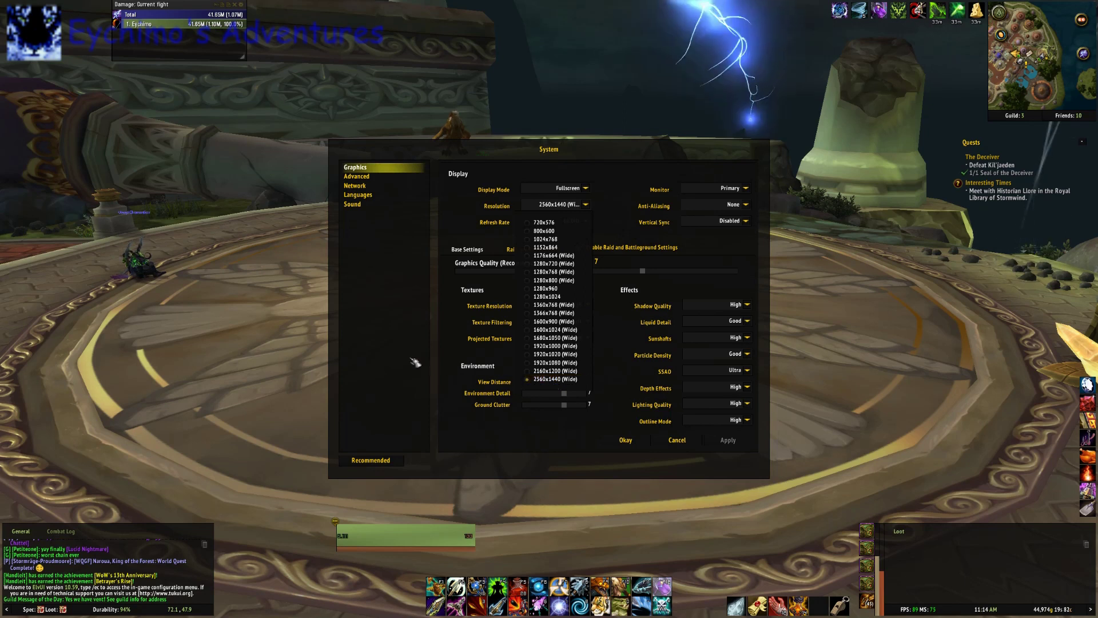
left_click(538, 380)
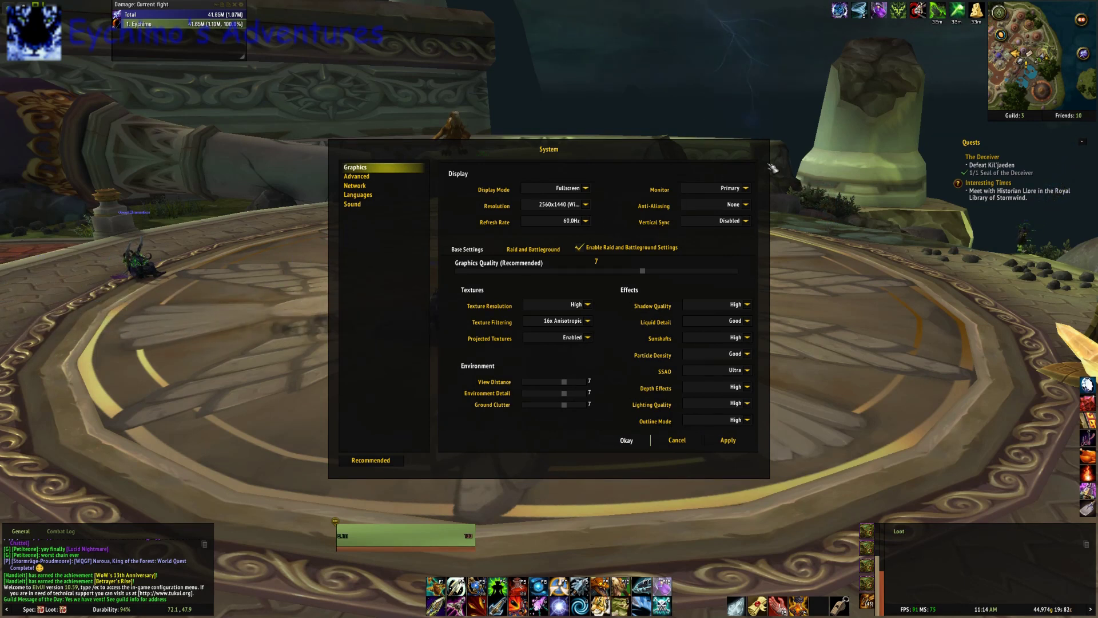
left_click(626, 439)
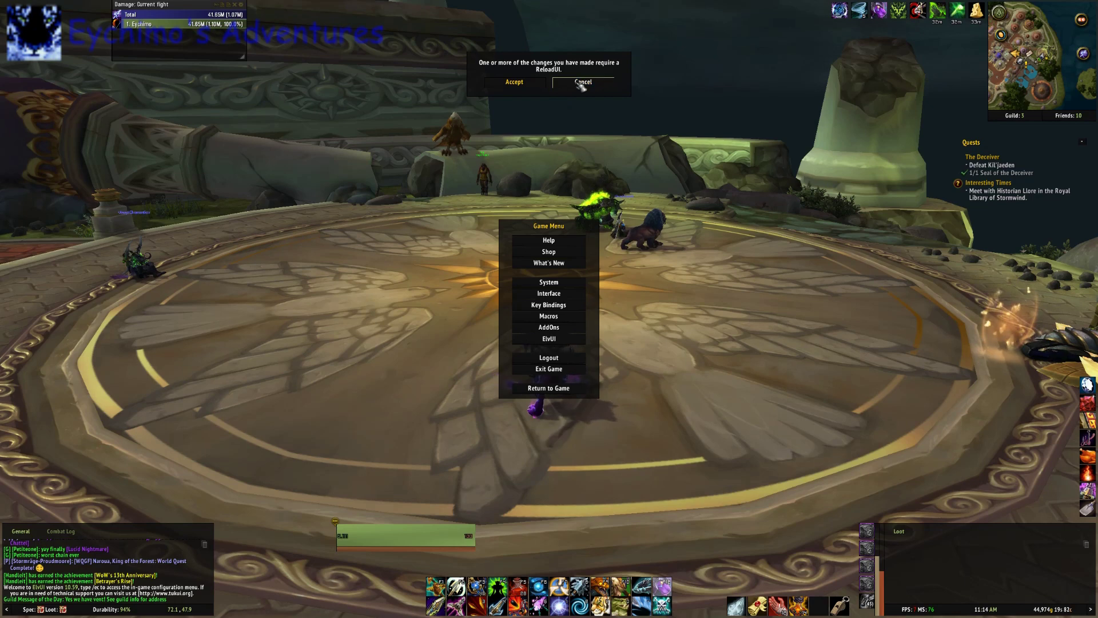
left_click(598, 85)
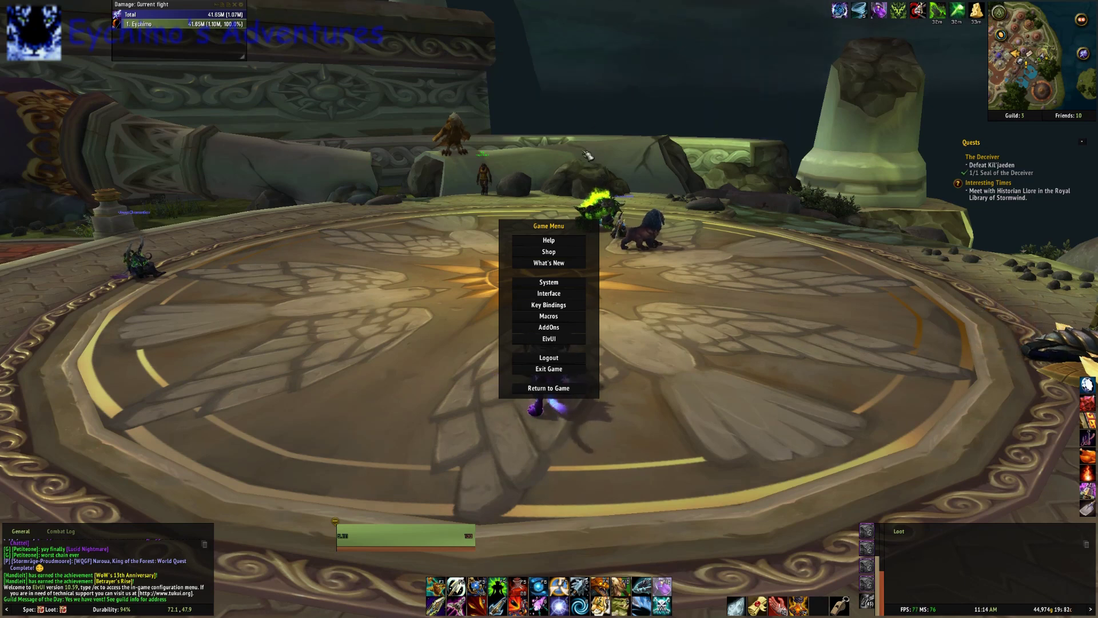
Resume play and run the Hunter down the steps, through the corridor into Dalaran's street.
left_click(563, 392)
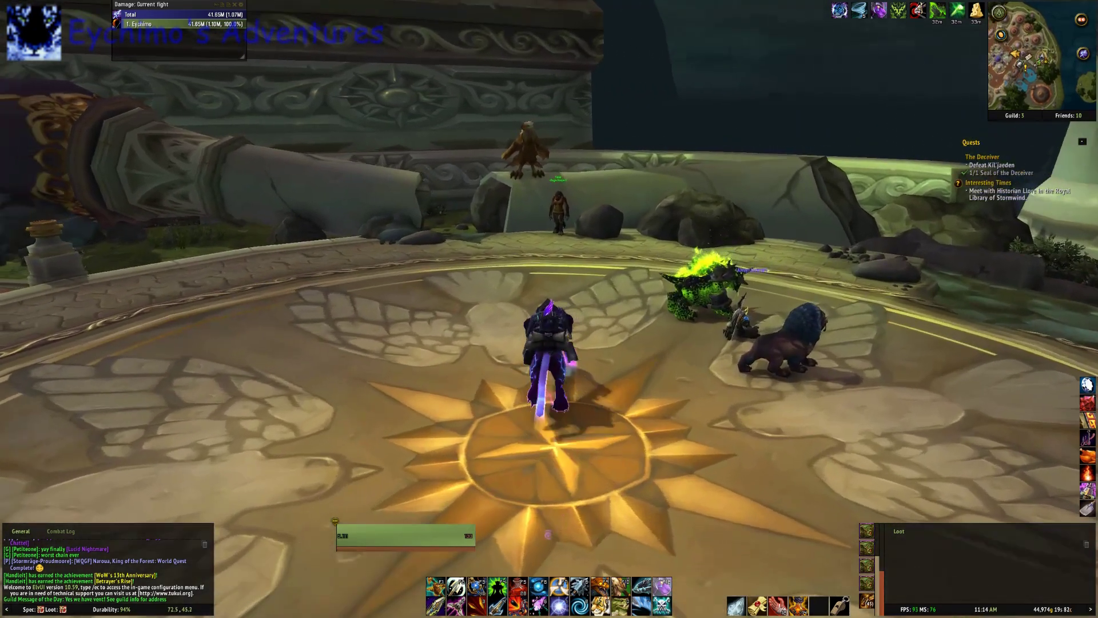
key("w")
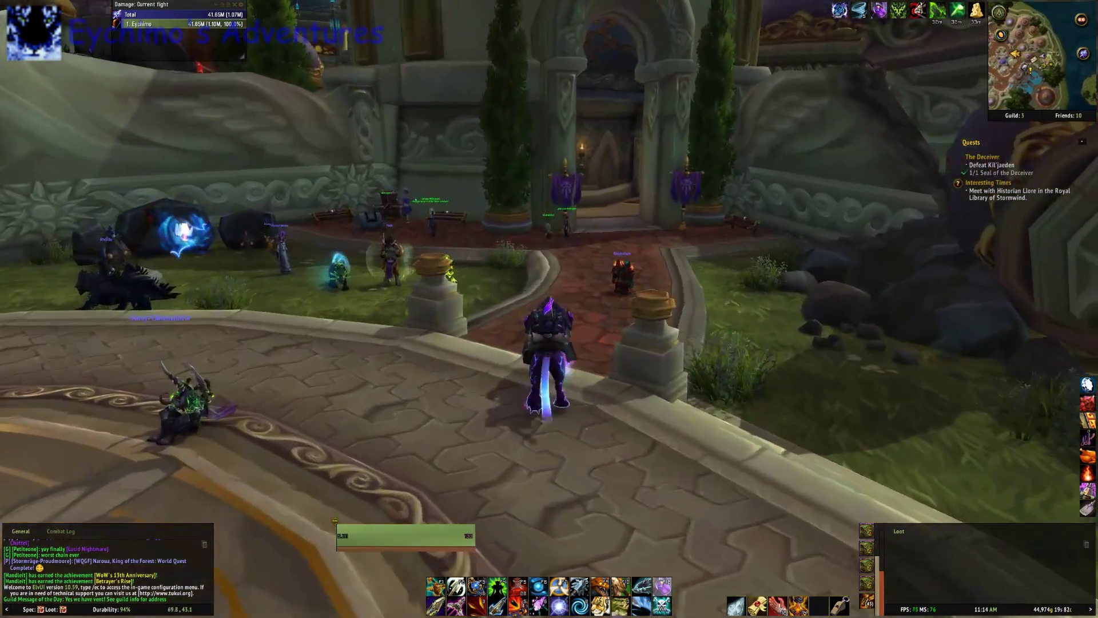
key("w")
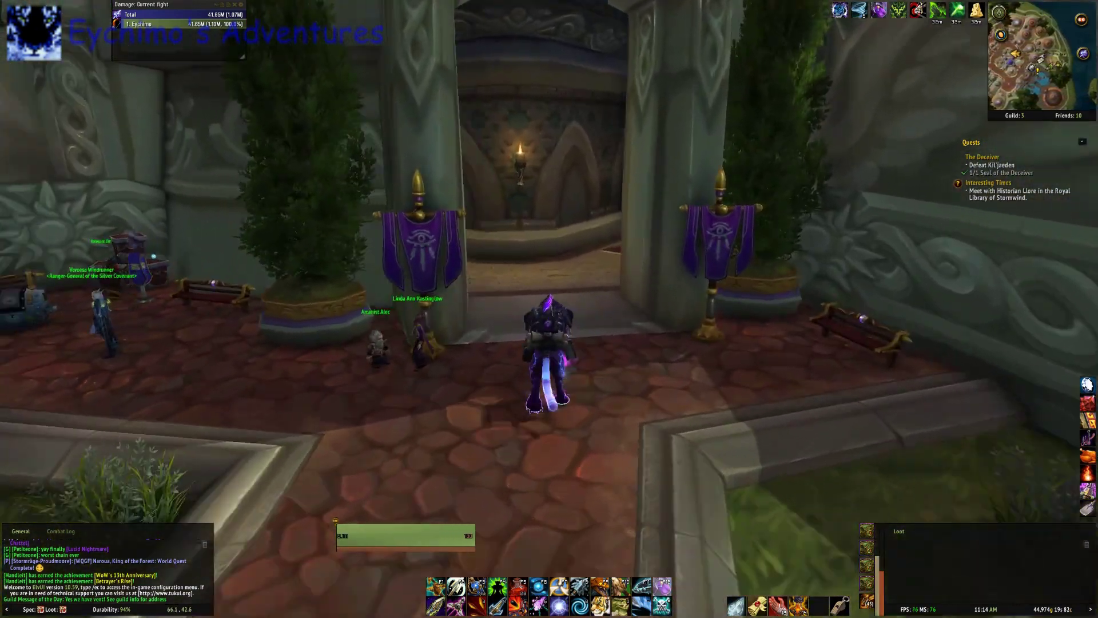
key("w")
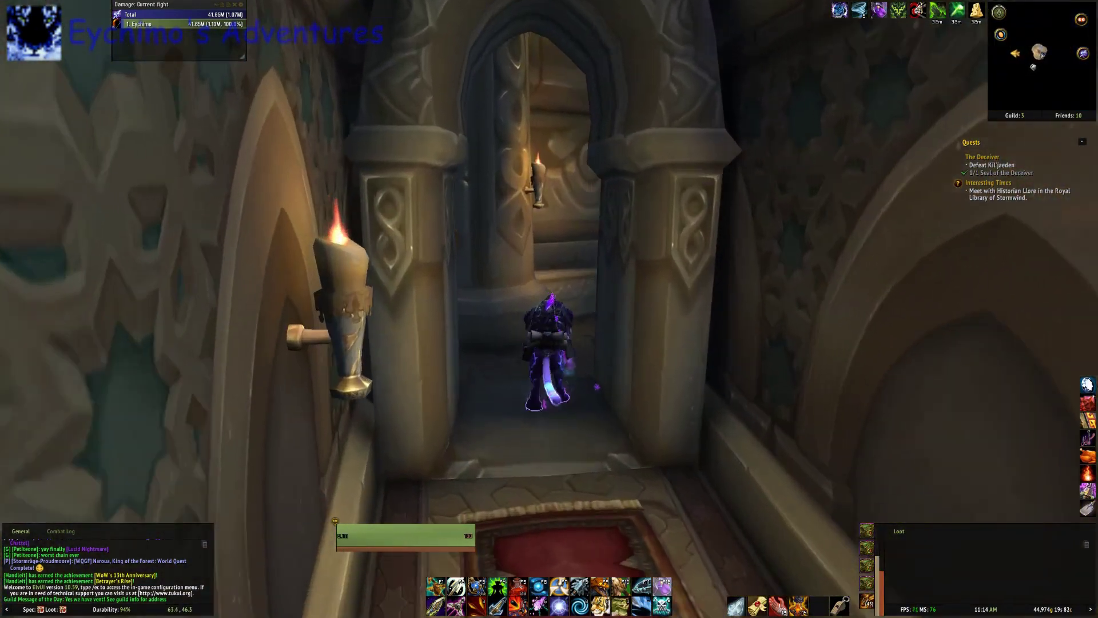
key("w")
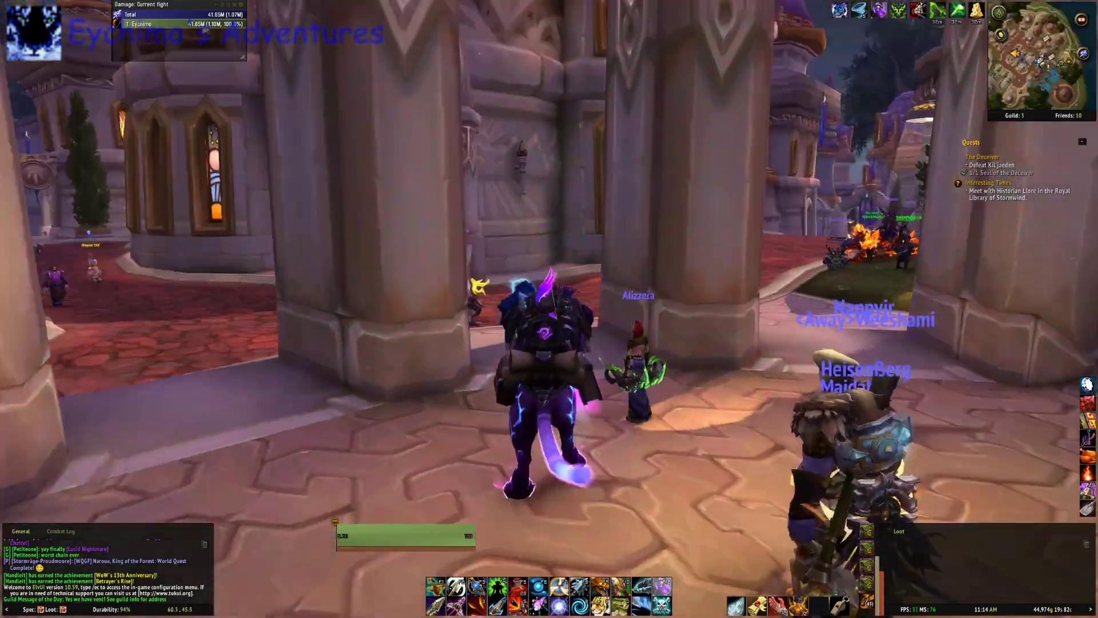
key("w")
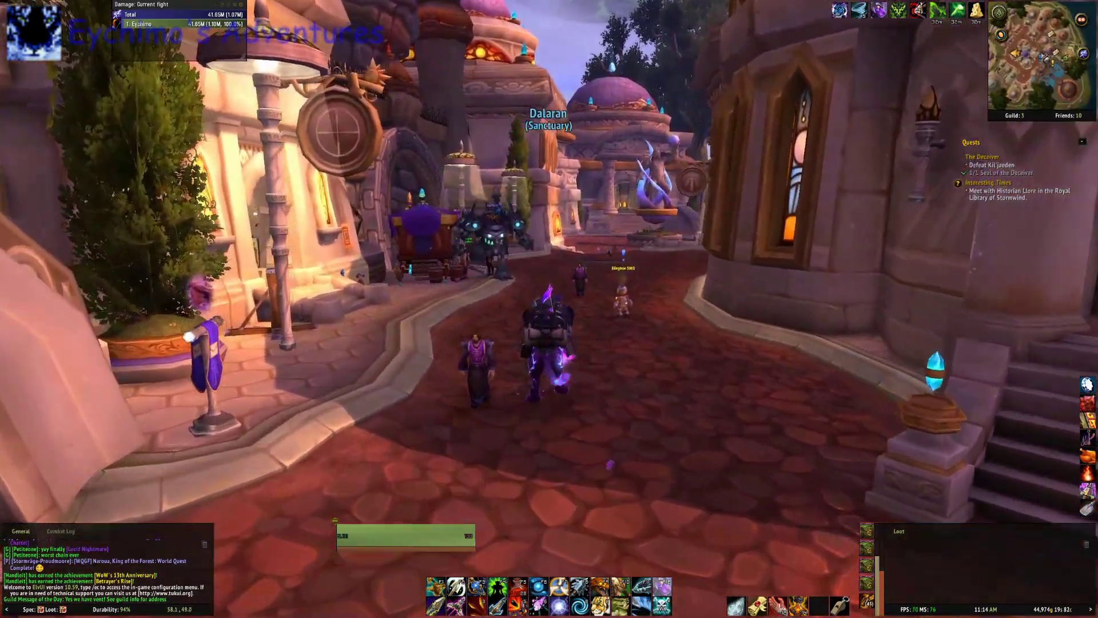
key("w")
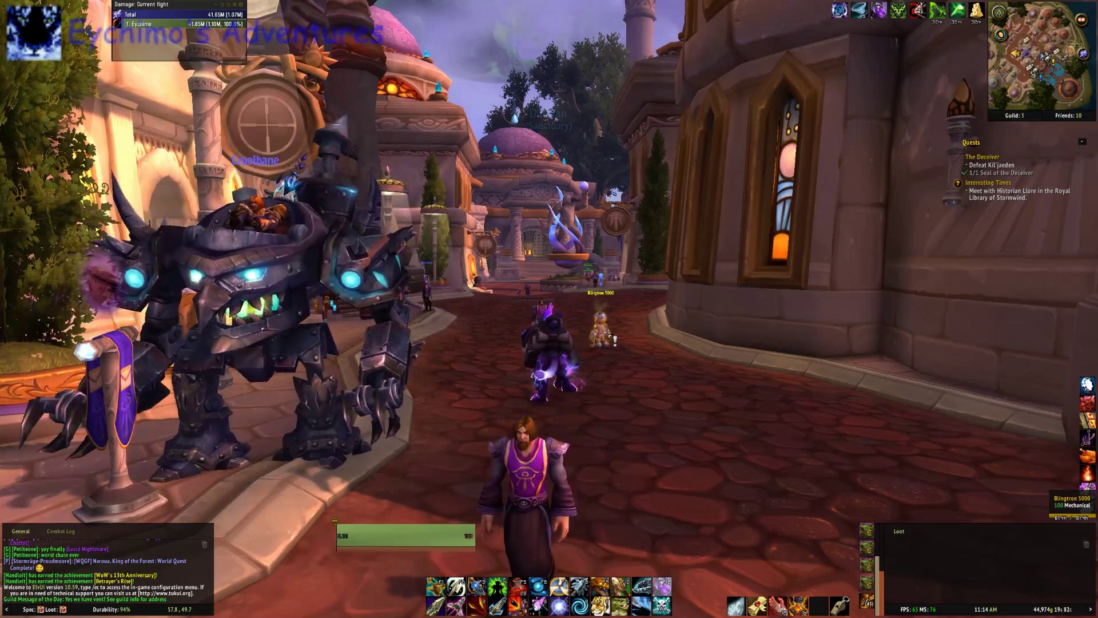